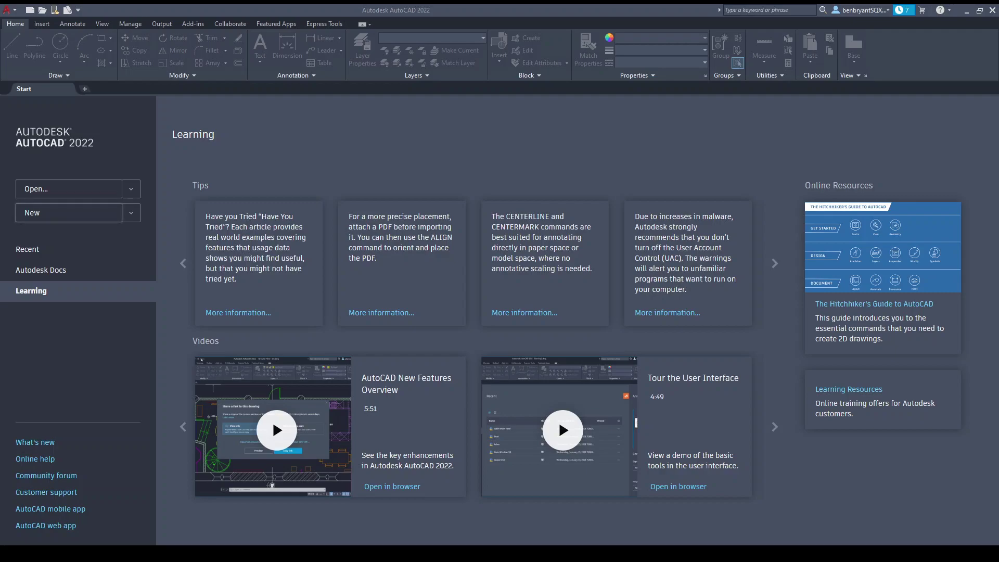
Start a new drawing from the default template.
click(73, 217)
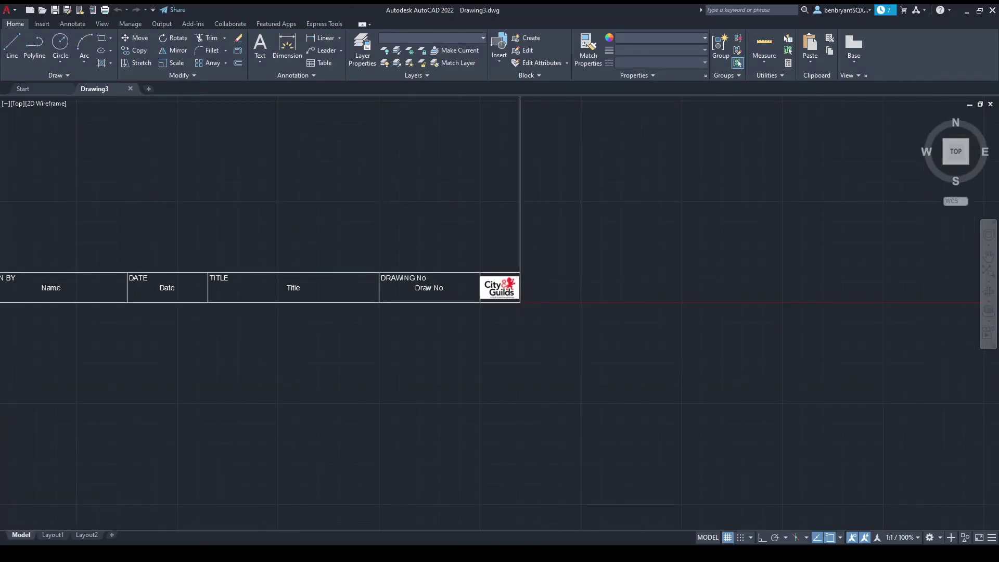
Zoom and pan so the full title-block frame sits centred in the drawing area.
scroll(410, 276, down, 5)
scroll(508, 291, up, 2)
scroll(475, 286, up, 2)
middle_drag(475, 290, 489, 257)
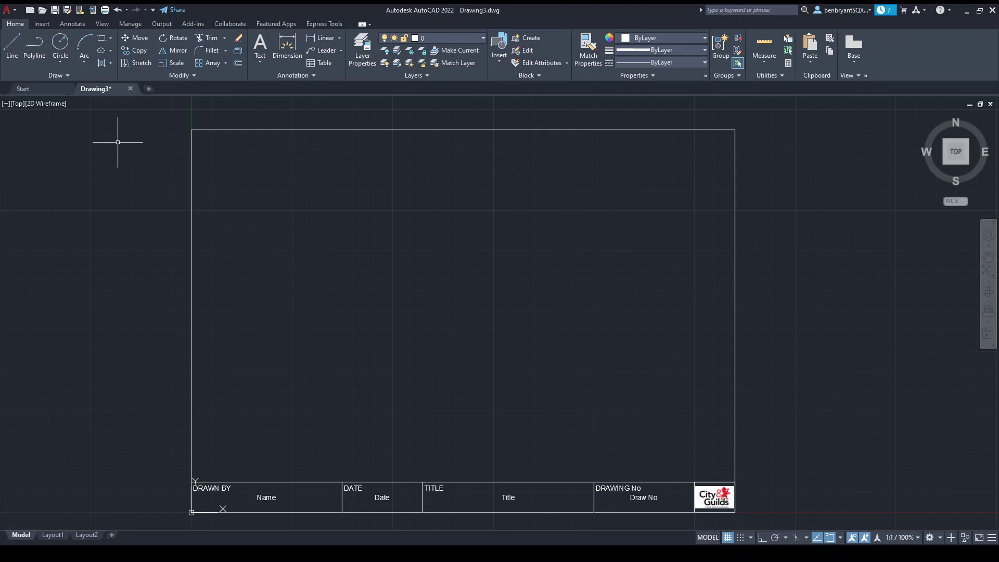
click(61, 43)
Make Drawing the current layer, then draw a large upper-left circle and a 60-diameter lower-right circle.
click(451, 38)
click(450, 99)
click(319, 261)
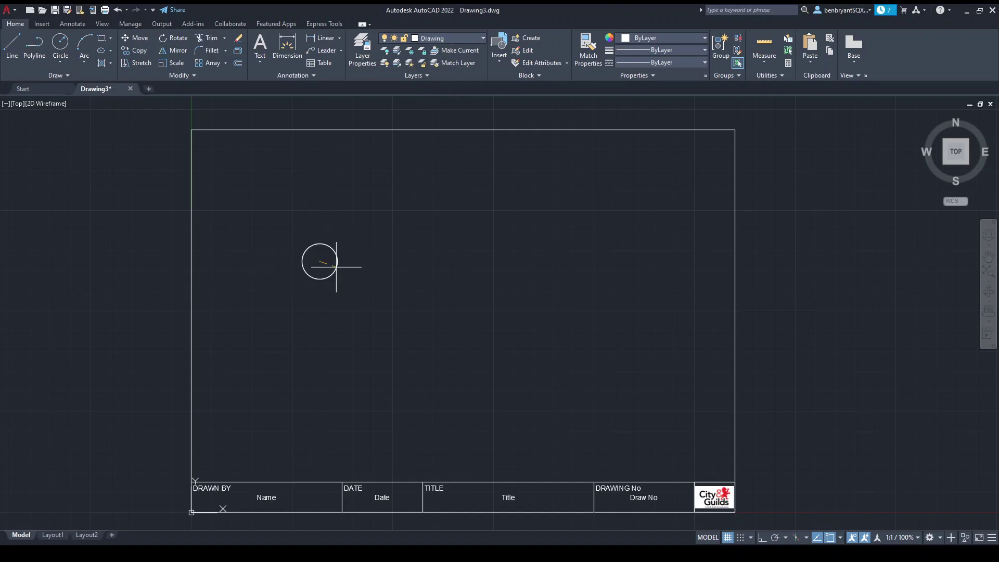
click(386, 293)
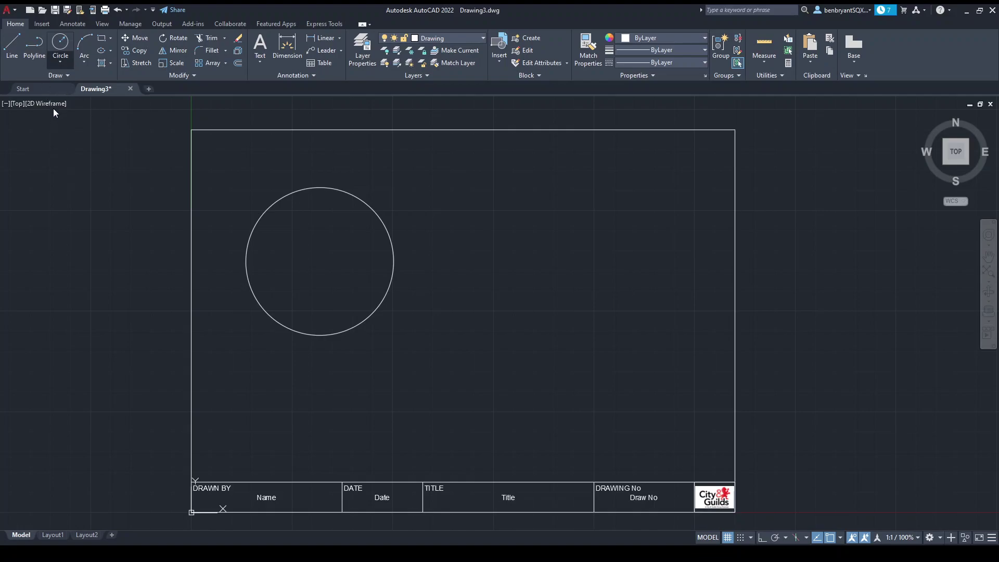
click(579, 373)
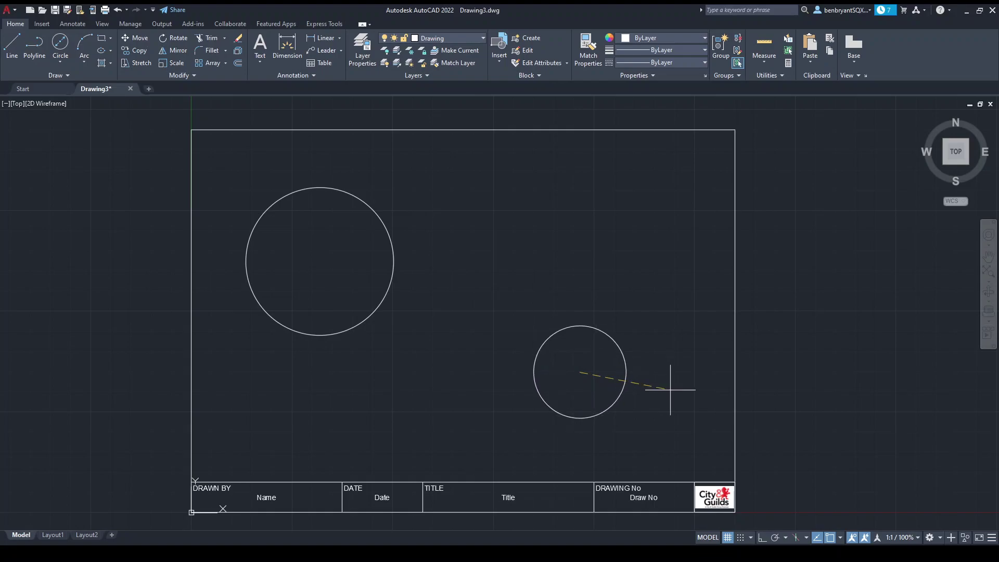
text(60)
key(Return)
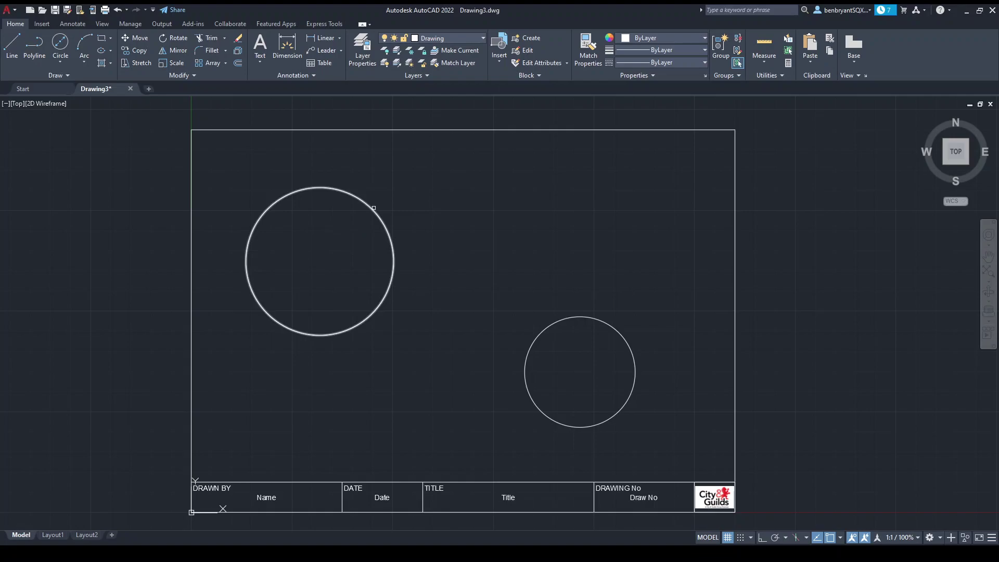
Fillet the small and large circles with tangent arcs along the top and bottom.
click(586, 318)
click(391, 239)
click(526, 401)
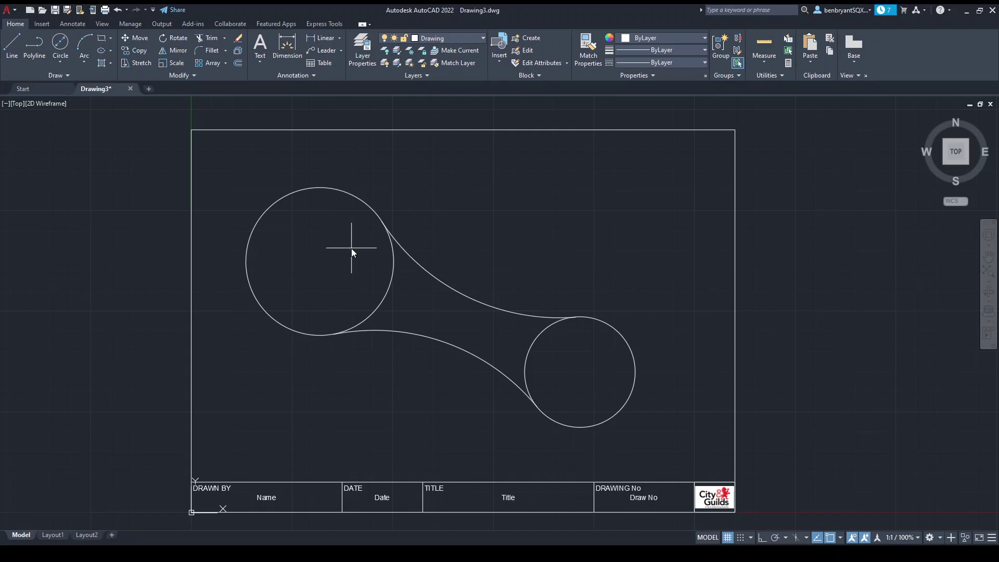
Offset both connecting arcs inward and both end circles outward.
click(468, 305)
click(483, 335)
click(531, 348)
click(518, 346)
click(459, 343)
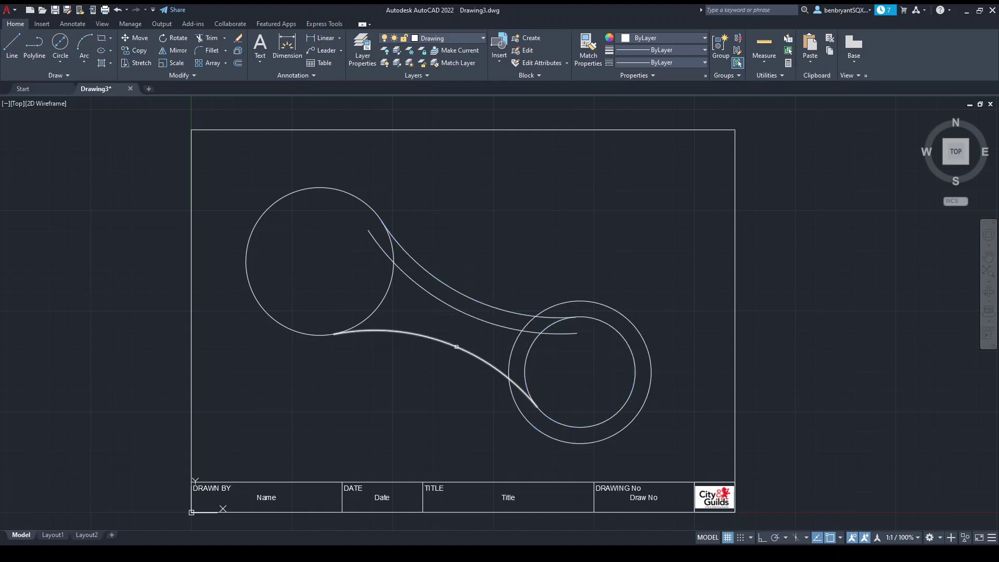
click(416, 317)
click(383, 297)
click(419, 317)
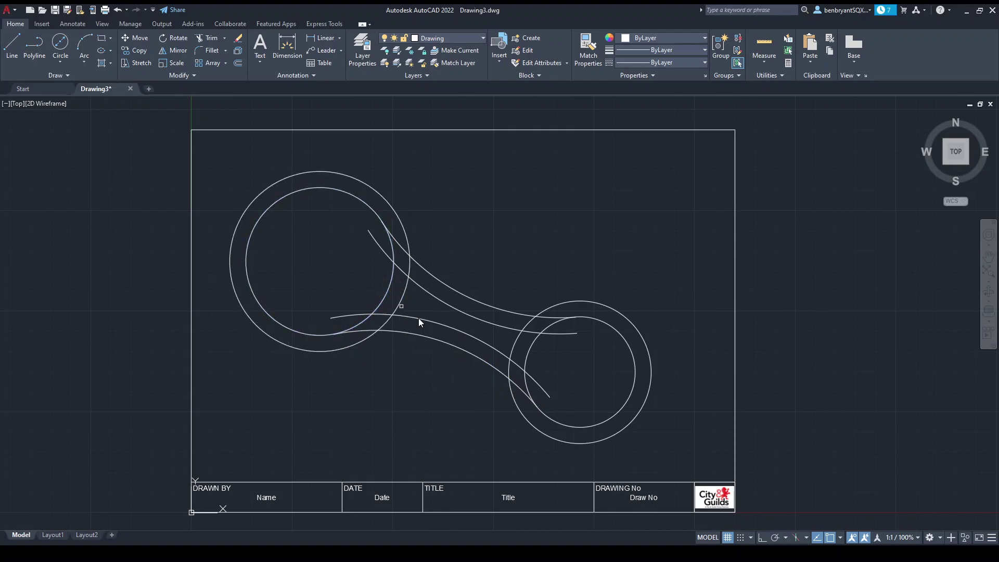
Trim the overlapping curves into an inner pocket, removing the outer ring around the small circle.
key(Return)
drag(422, 244, 398, 232)
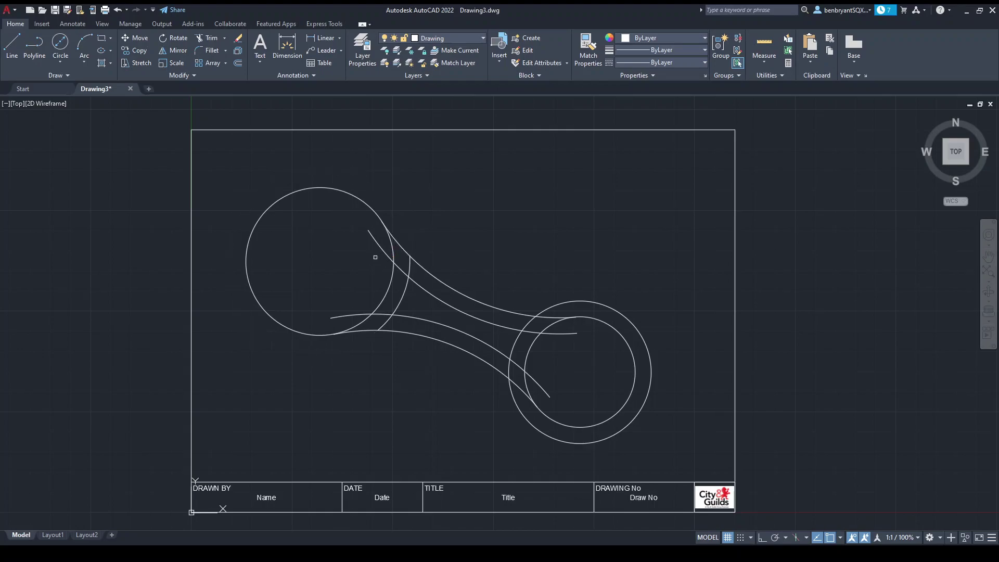
click(383, 249)
click(351, 316)
click(384, 315)
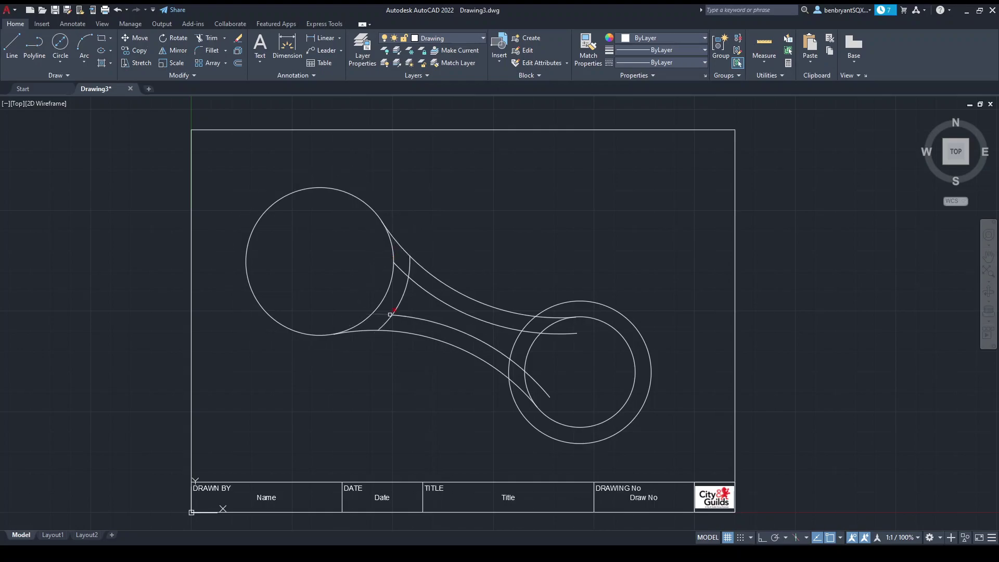
click(402, 268)
click(406, 265)
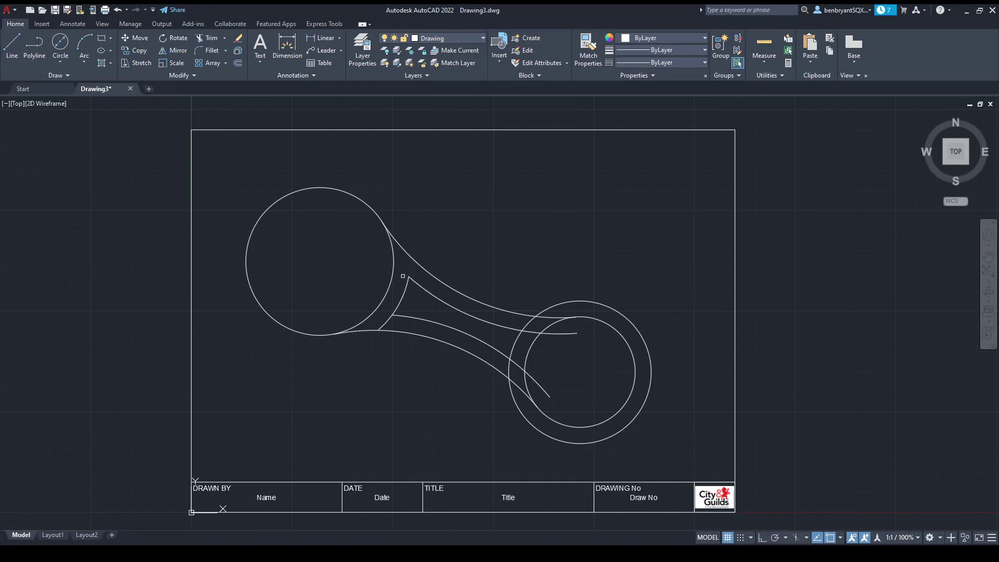
click(390, 316)
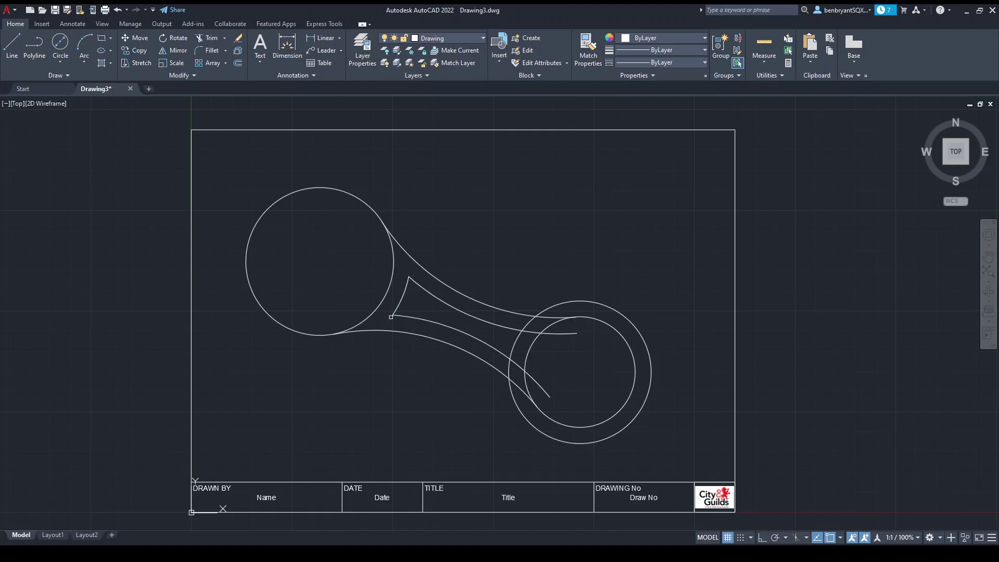
click(509, 368)
mouse_move(512, 370)
mouse_down()
mouse_move(529, 327)
mouse_move(550, 328)
mouse_move(534, 334)
mouse_move(536, 405)
mouse_up()
click(517, 408)
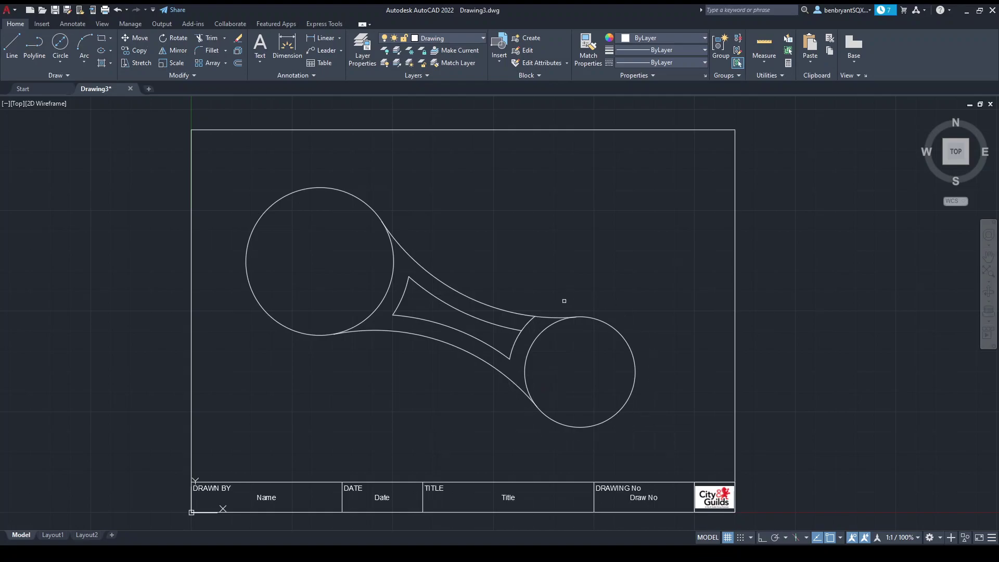
Trim the last arc piece near the small circle to close the pocket outline.
click(524, 323)
key(Escape)
text(h)
key(Return)
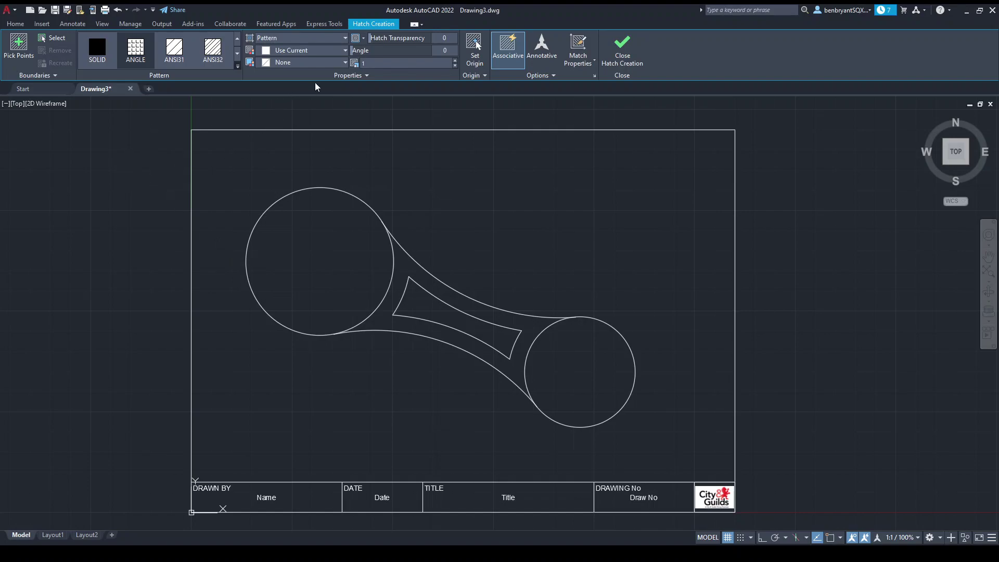
Fill the inner pocket with the ANSI38 crosshatch pattern.
scroll(326, 58, down, 2)
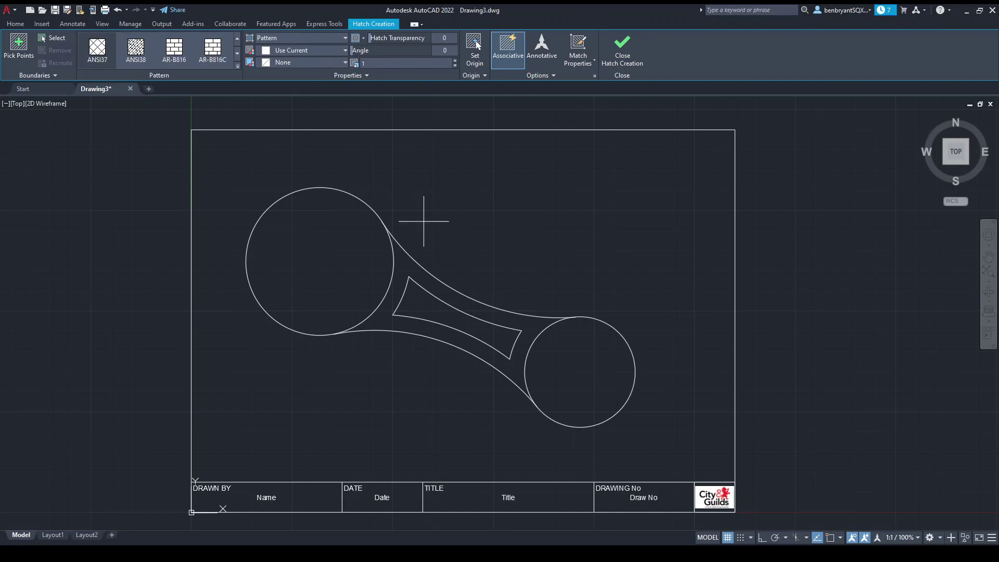
click(430, 310)
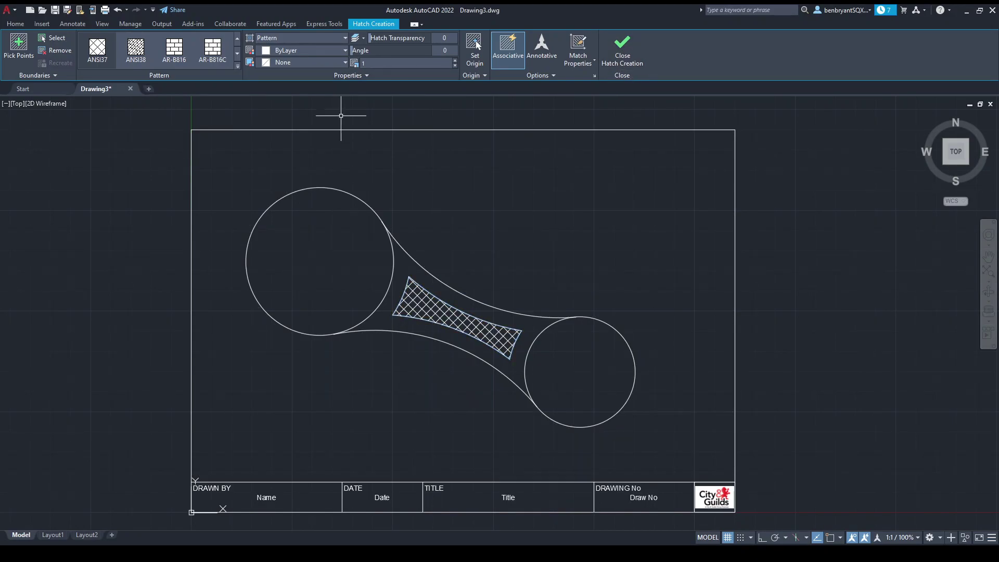
key(Return)
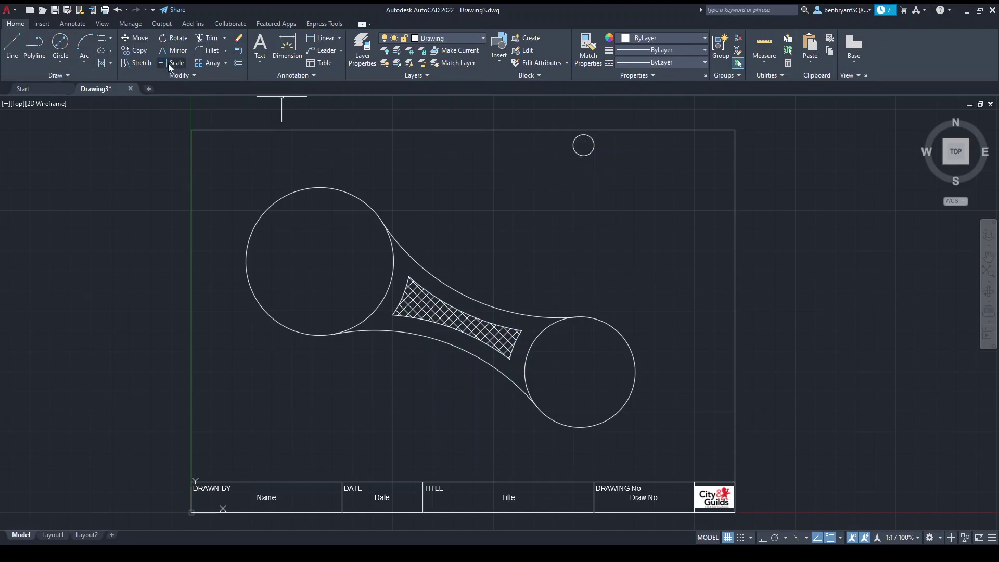
Crosshatch the small circle near the top right of the sheet.
click(101, 63)
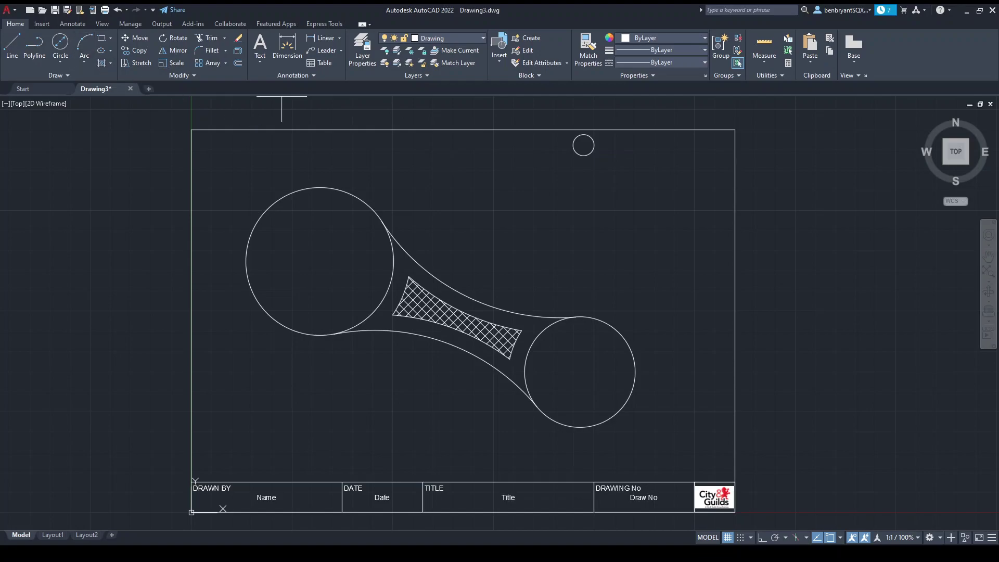
click(581, 144)
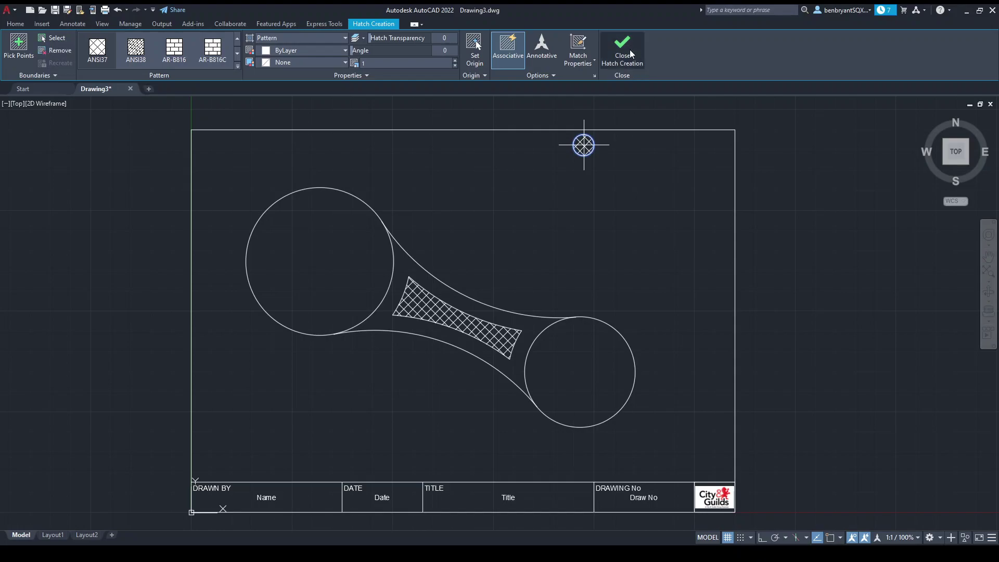
key(Return)
Delete the small circle's outline, keeping its hatch lines, and place a text start beside it.
scroll(655, 151, up, 6)
mouse_move(486, 143)
middle_down()
mouse_move(502, 237)
mouse_move(538, 335)
middle_up()
click(363, 251)
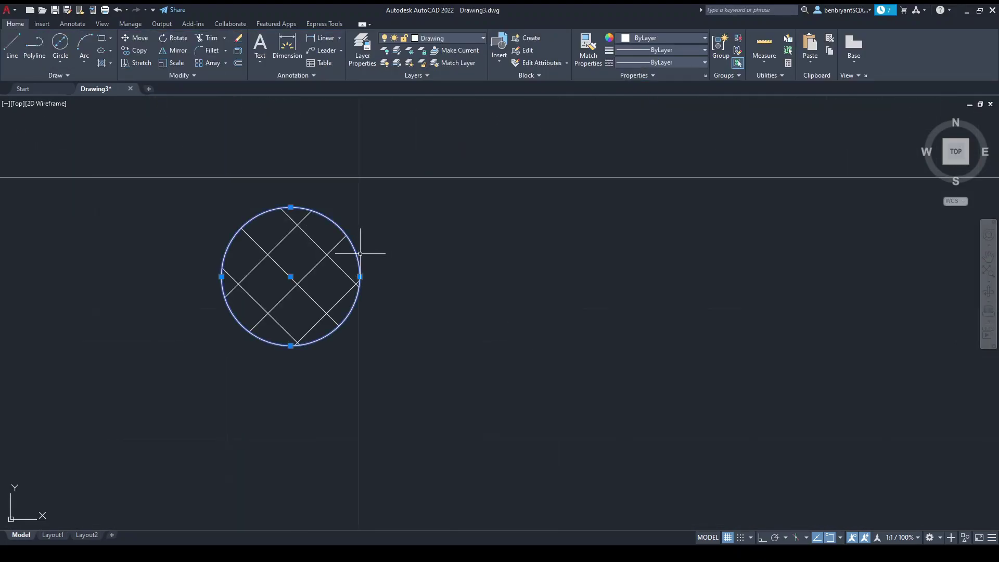
key(Delete)
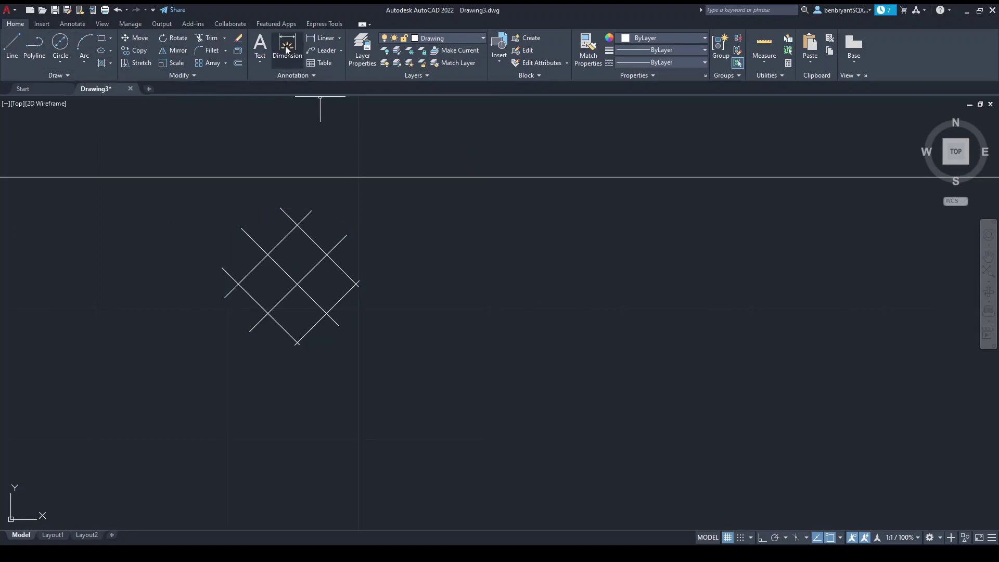
click(264, 57)
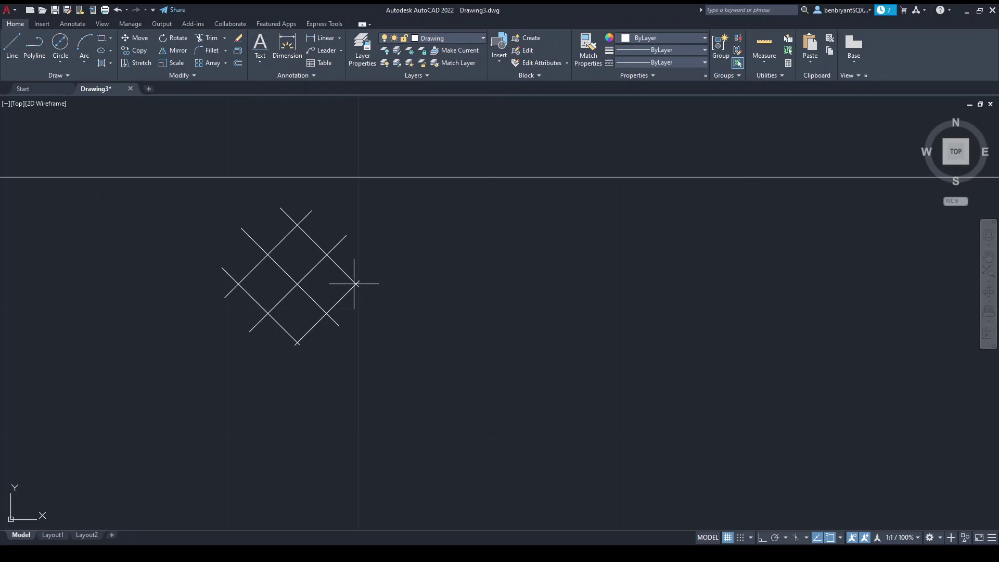
click(391, 284)
Enter the legend label 'Machine only - Depth 5.5mm' beside the crosshatch symbol.
key(Return)
text(a)
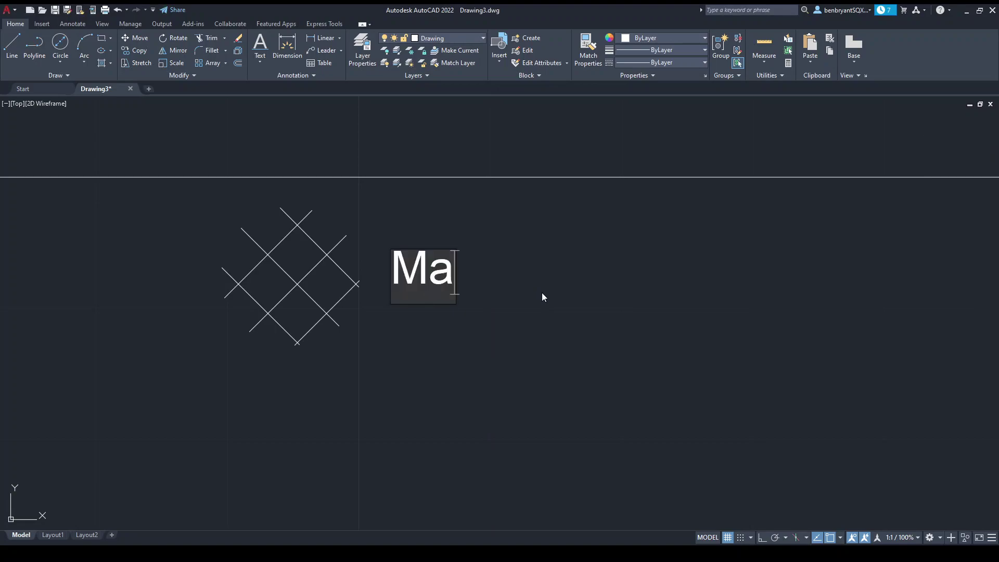
text(chine only)
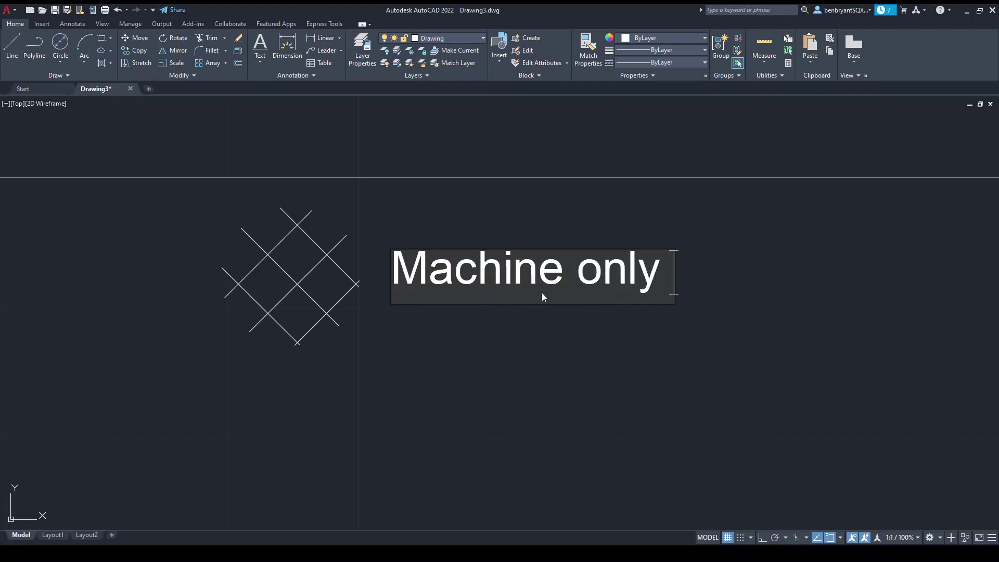
key(BackSpace)
key(BackSpace)
text(ly - )
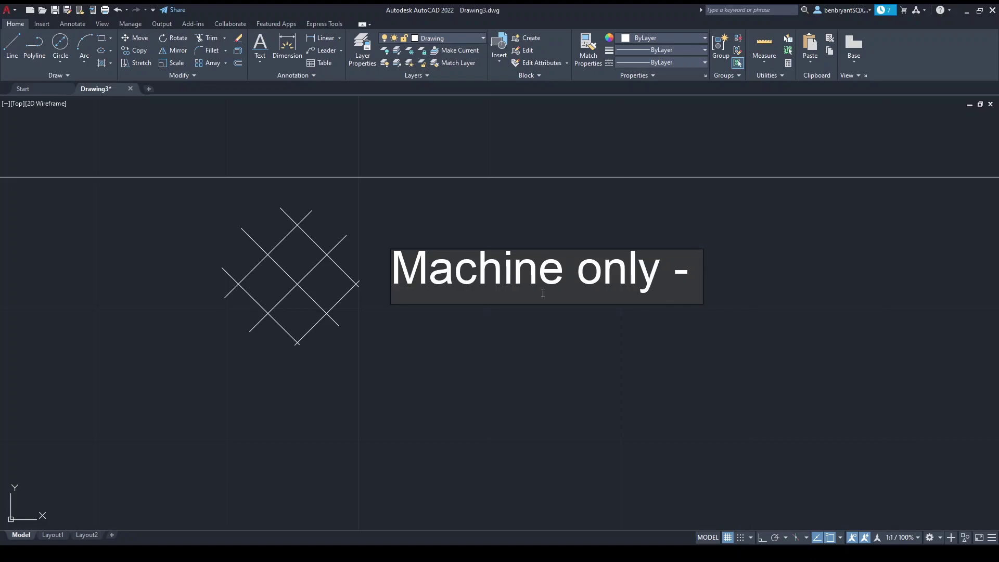
text(d)
key(BackSpace)
text(Depth )
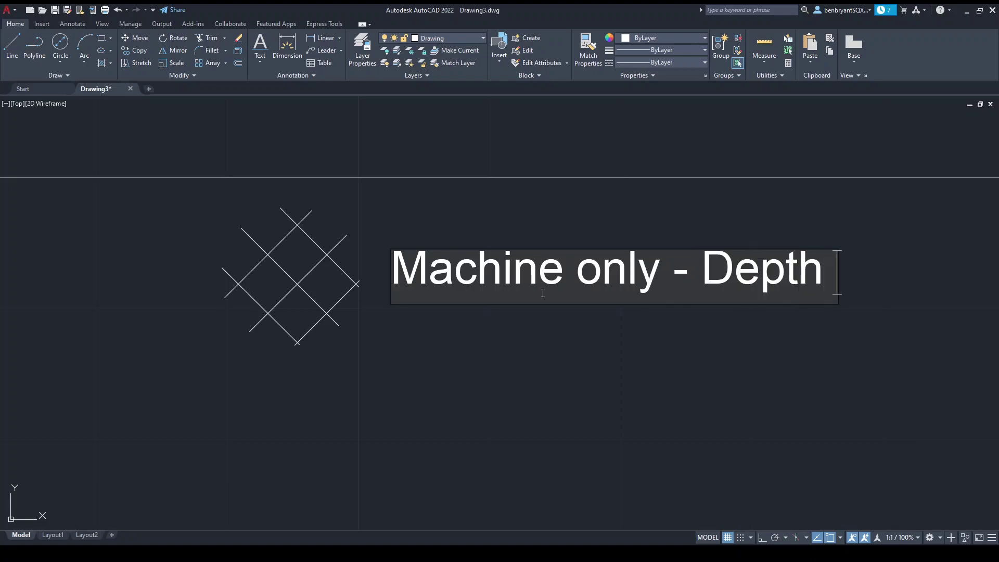
text(5.5mm)
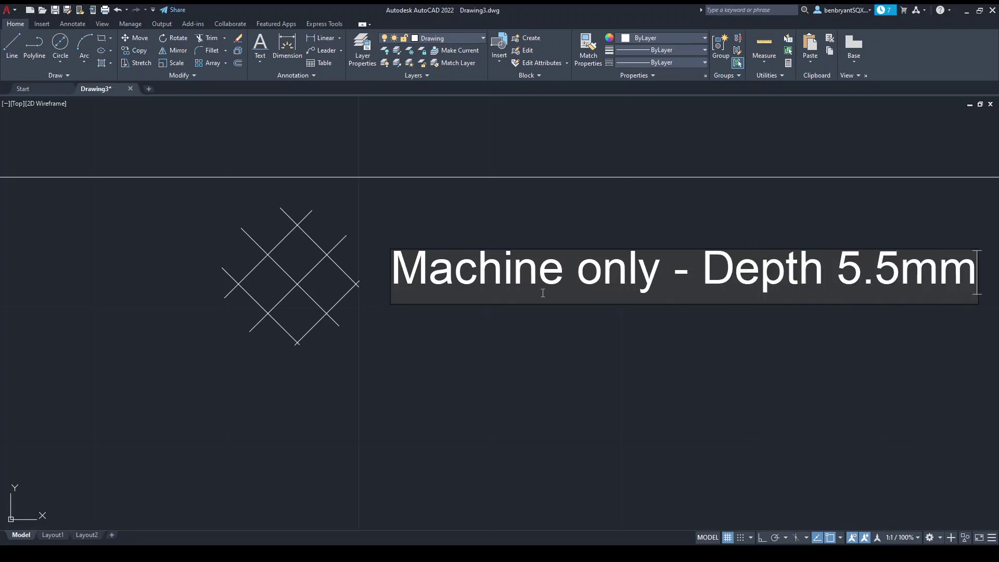
key(Return)
key(Return)
scroll(541, 290, down, 5)
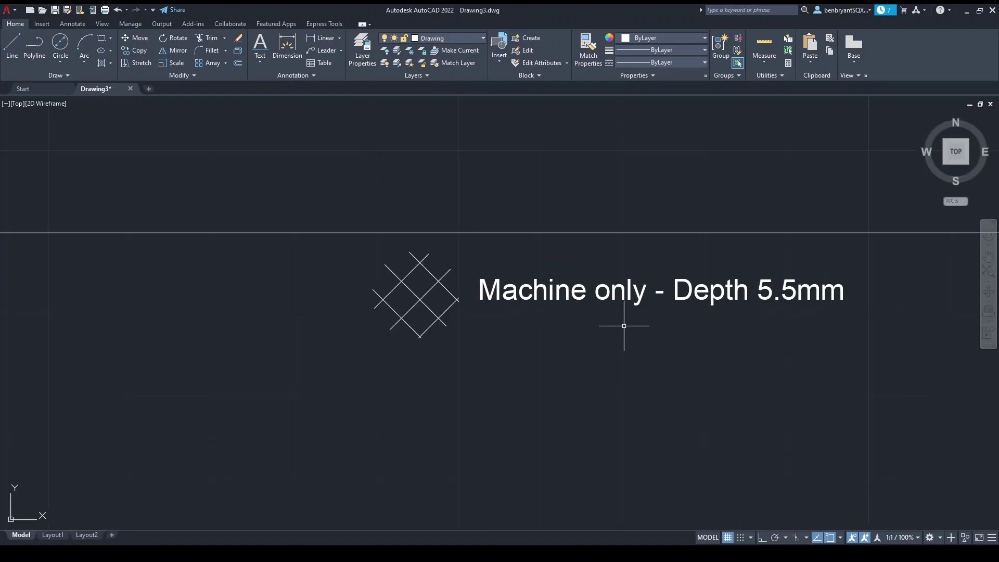
middle_drag(630, 393, 654, 211)
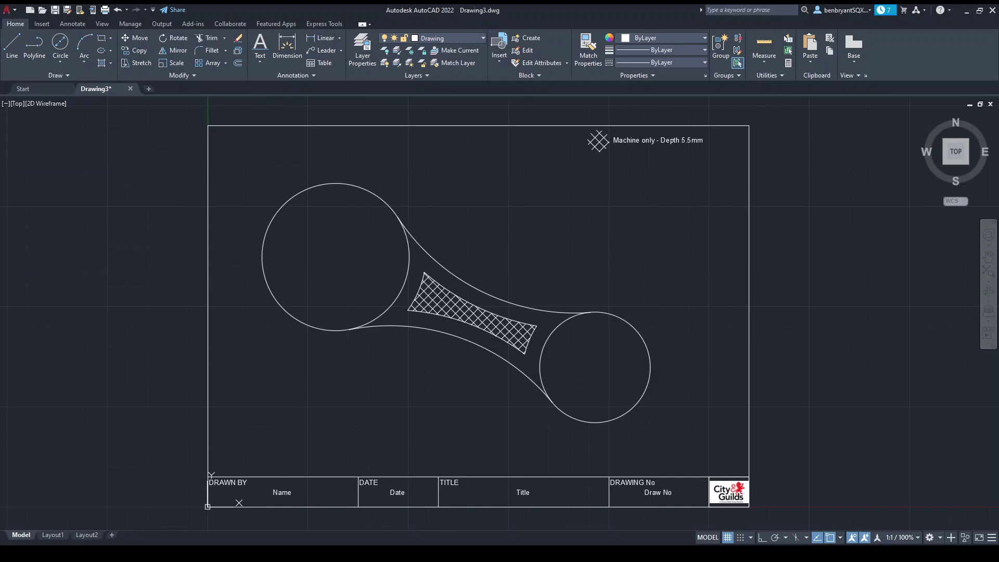
Offset concentric inner circles inside the left and right end circles, discarding the extra offset arc.
click(384, 206)
click(380, 225)
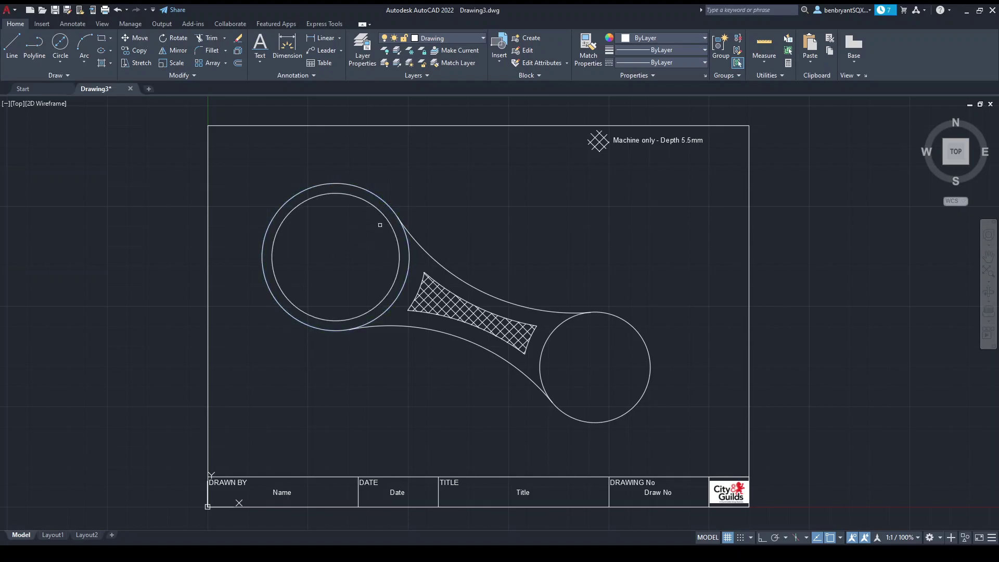
click(591, 310)
click(592, 331)
click(628, 322)
click(606, 357)
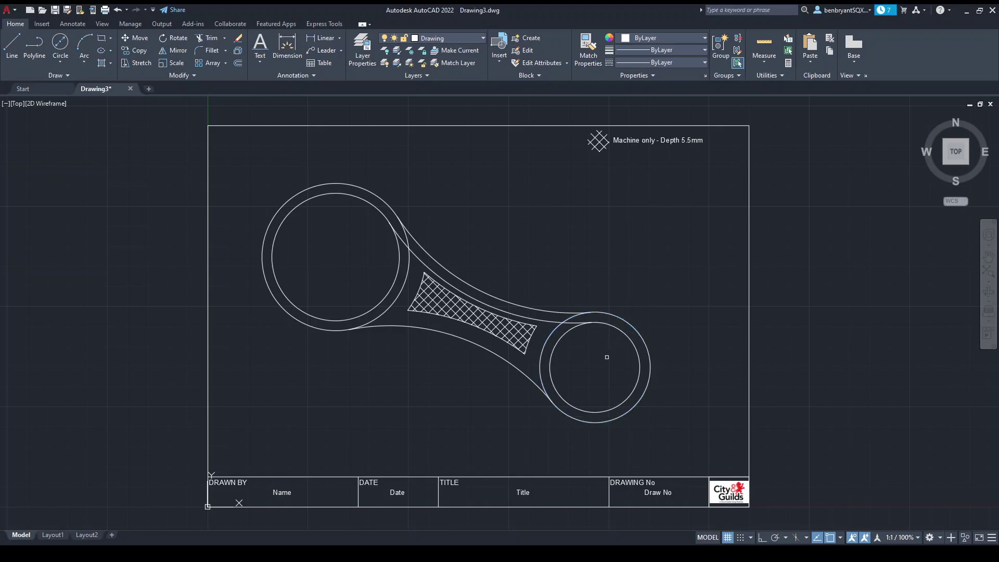
key(Escape)
click(546, 319)
key(Escape)
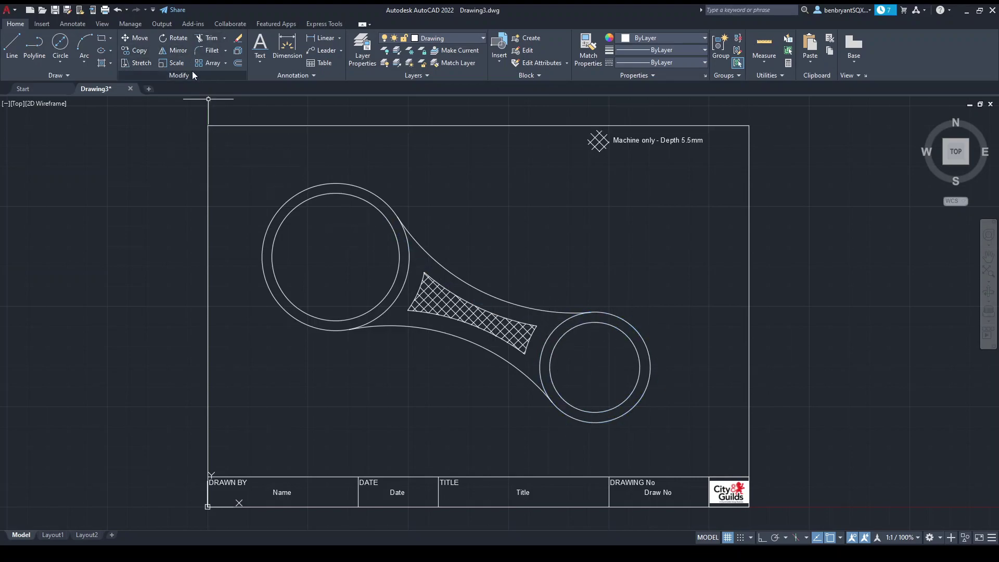
click(104, 63)
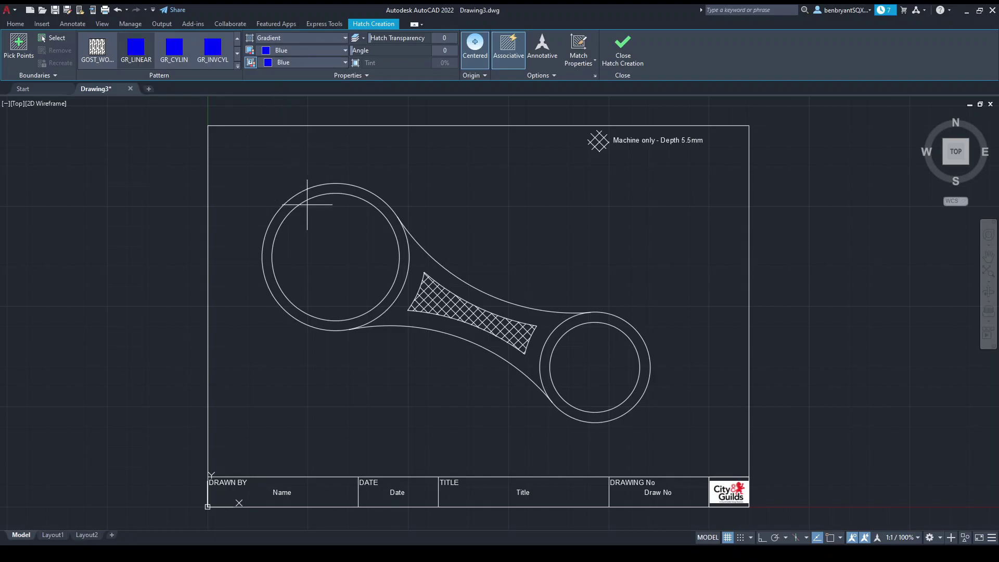
Fill the left and right end rings with the blue gradient, correcting the right-end pick.
click(368, 198)
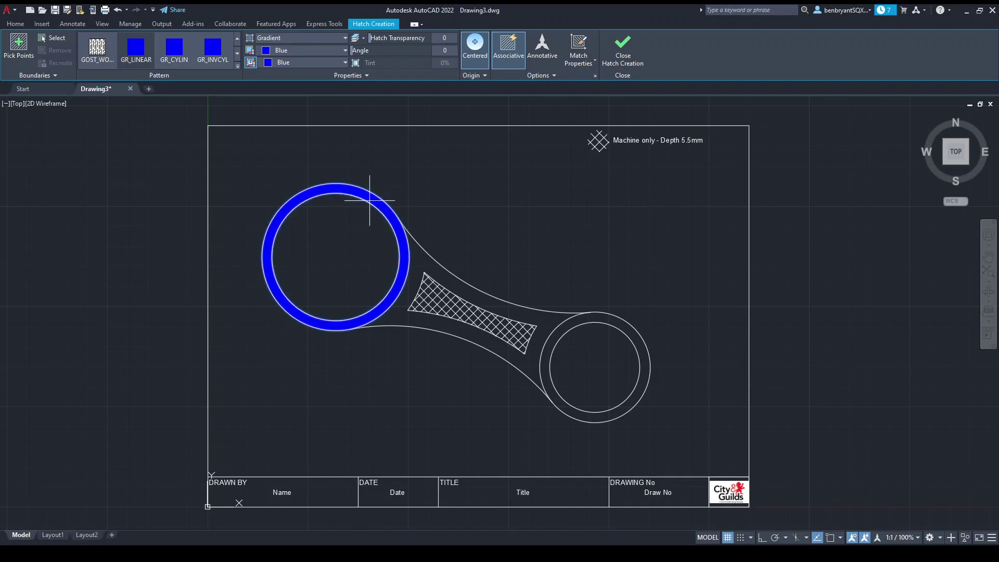
click(634, 346)
click(637, 339)
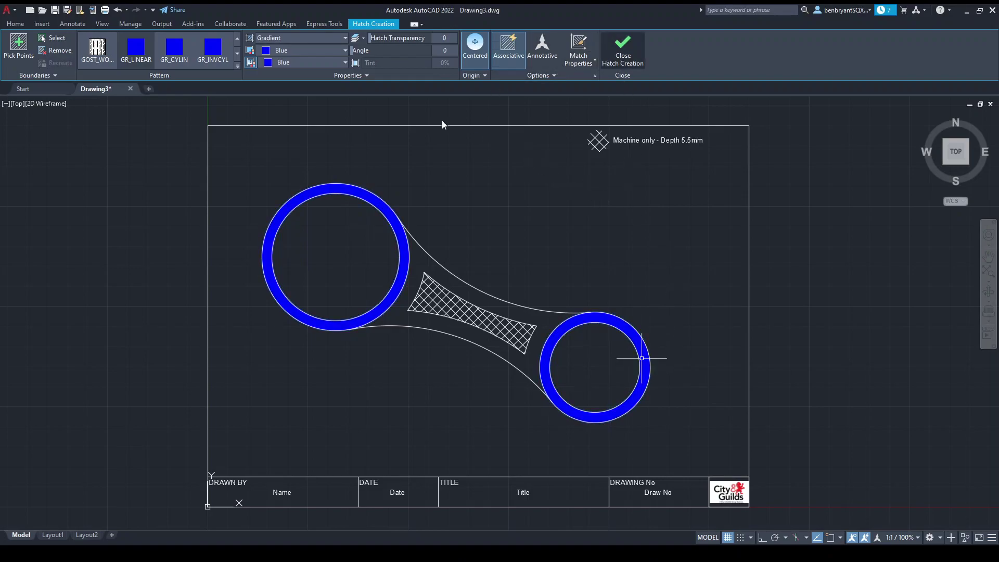
key(Return)
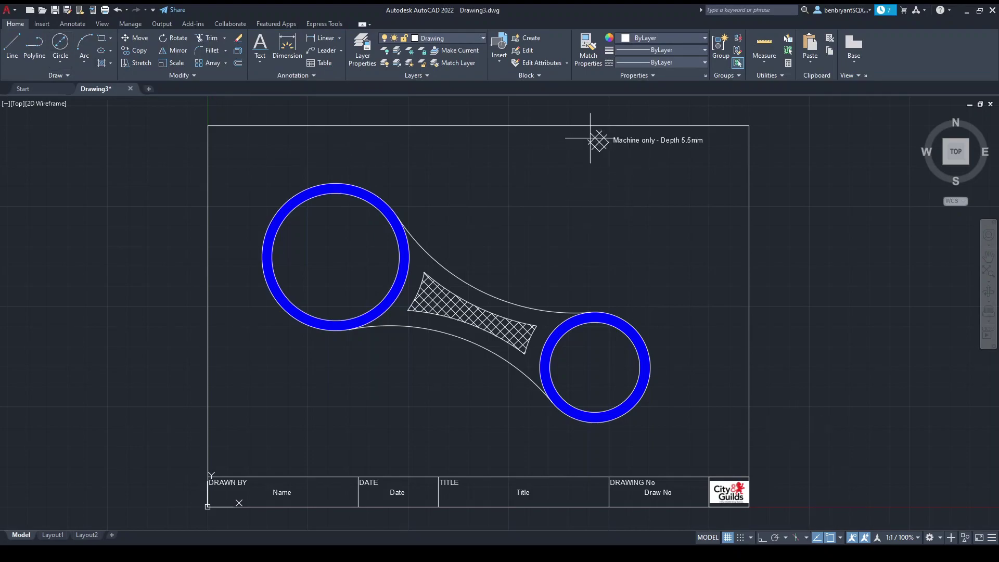
Draw a small legend circle under the cross-hatch symbol and fill it with SOLID Blue hatch.
click(599, 171)
click(610, 180)
click(102, 63)
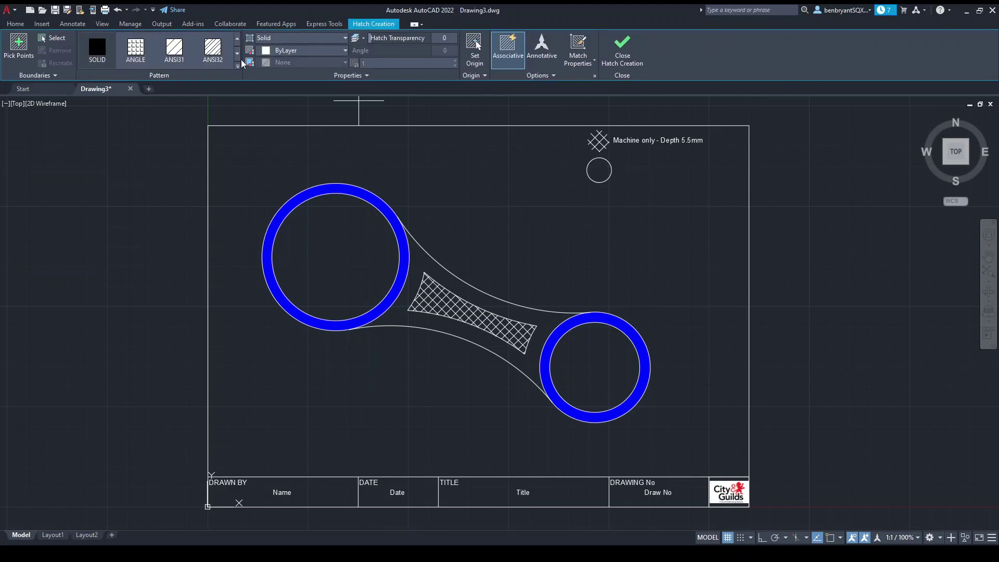
click(323, 51)
click(322, 89)
click(596, 172)
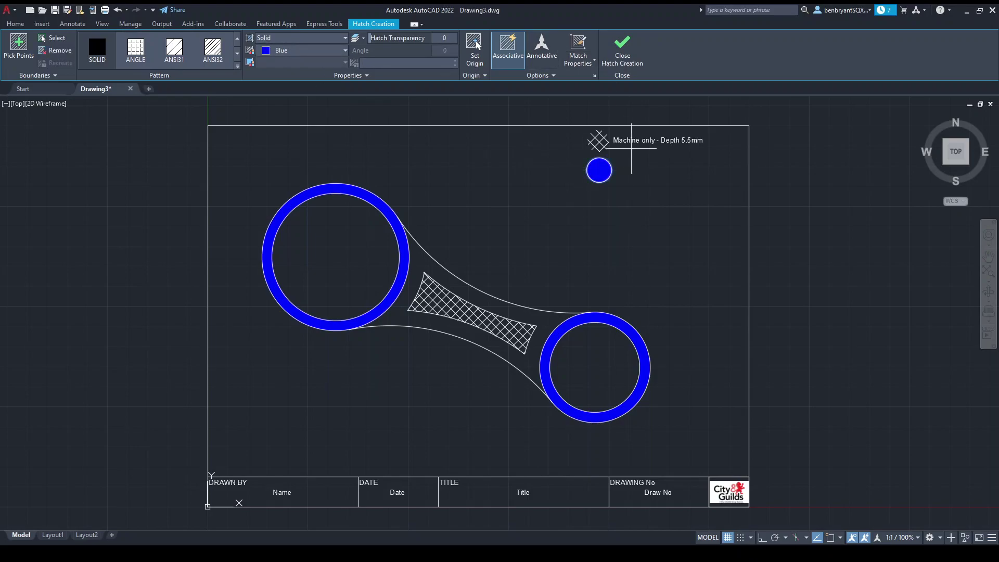
click(623, 49)
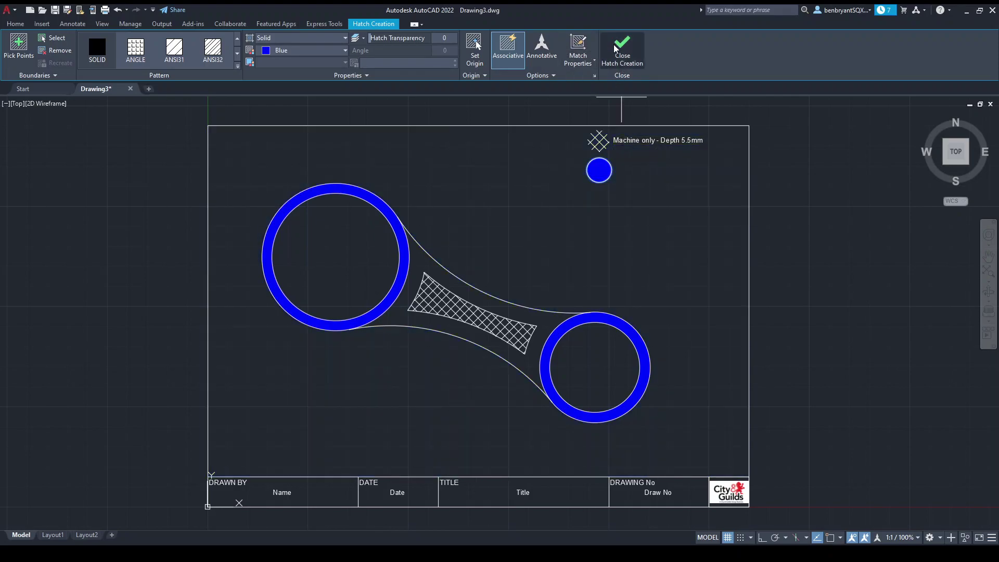
scroll(619, 193, up, 6)
mouse_move(619, 193)
middle_down()
mouse_move(553, 203)
mouse_move(459, 289)
middle_up()
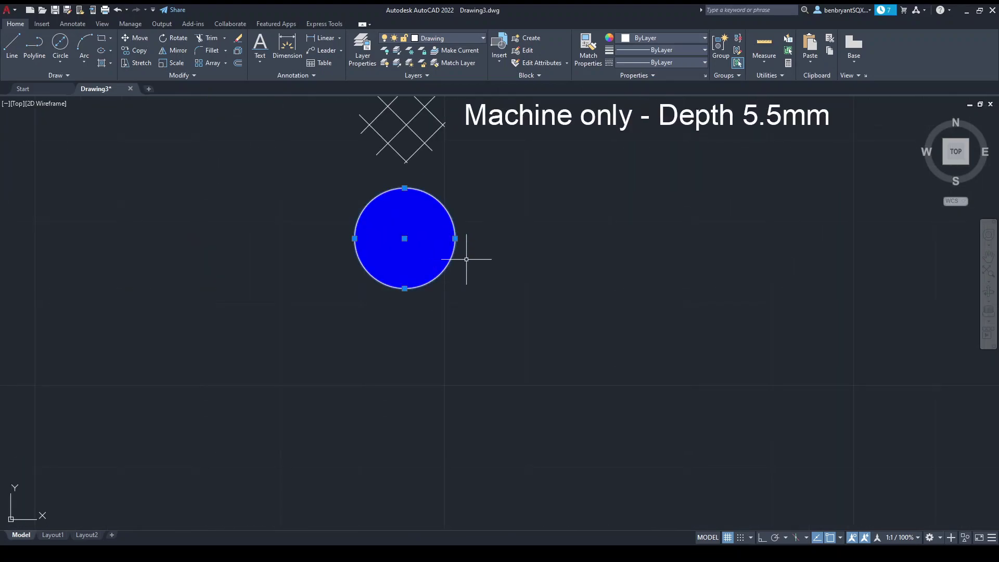
Copy the 'Machine only - Depth 5.5mm' legend label and place it beside the blue circle.
middle_drag(620, 230, 570, 297)
scroll(528, 287, down, 4)
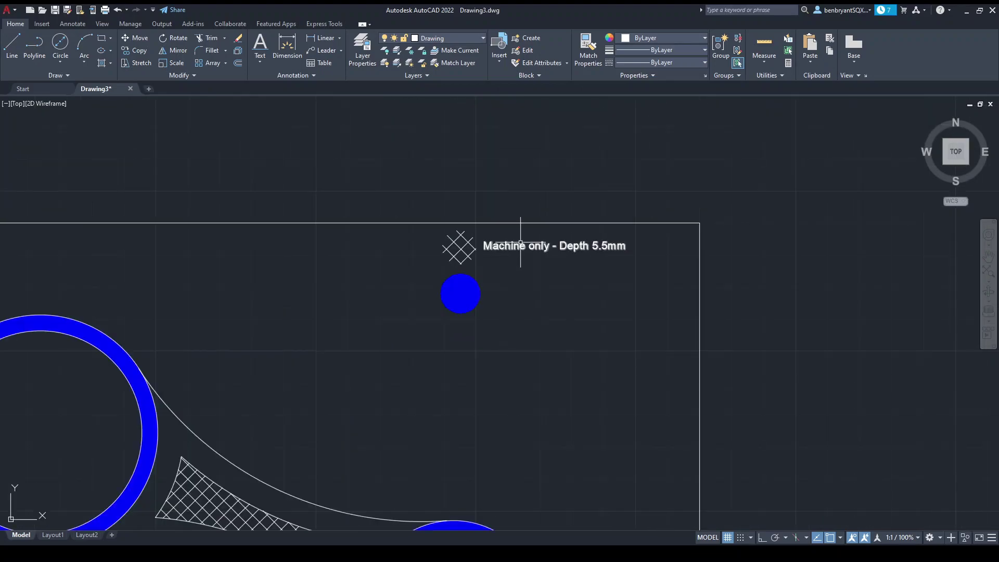
click(515, 246)
key(ctrl+c)
key(ctrl+v)
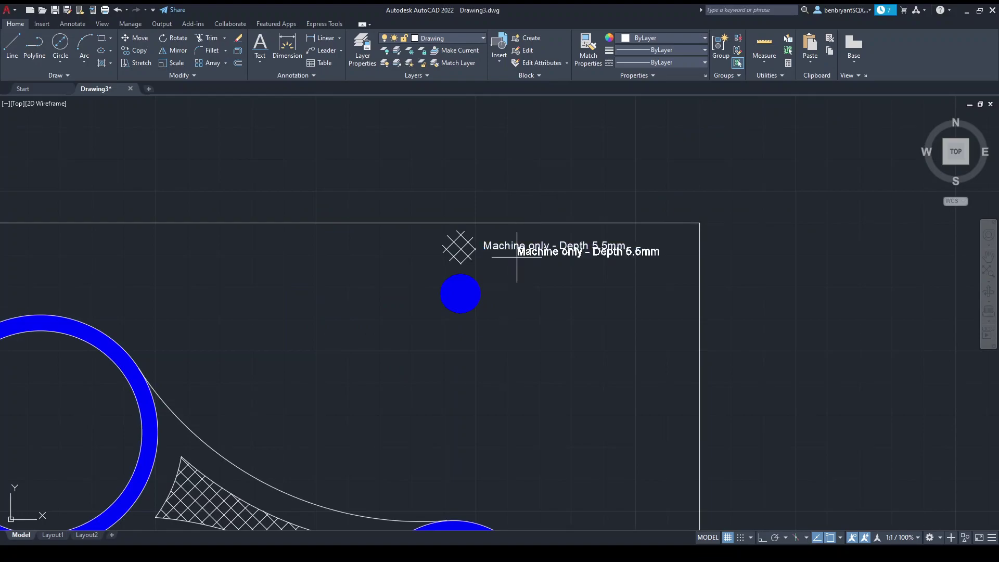
click(485, 297)
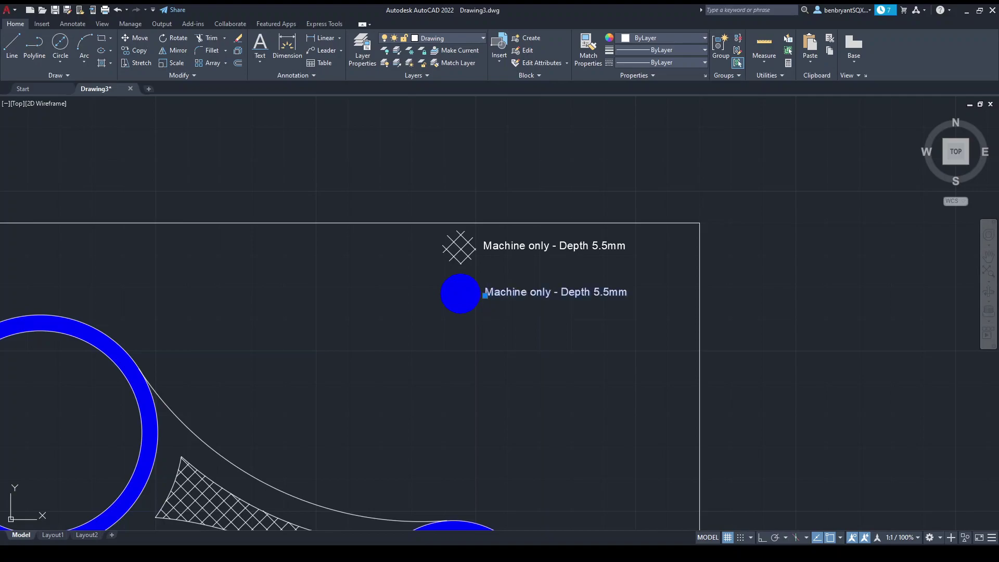
Change the copied label to read 'Inspection required, +/- 0.01mm'.
double_click(535, 294)
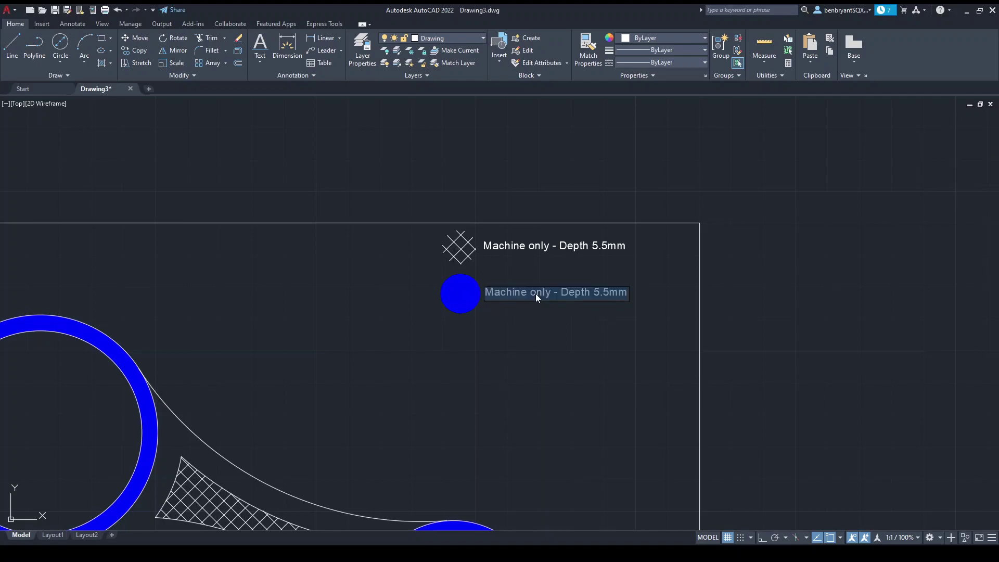
text(Inspectio)
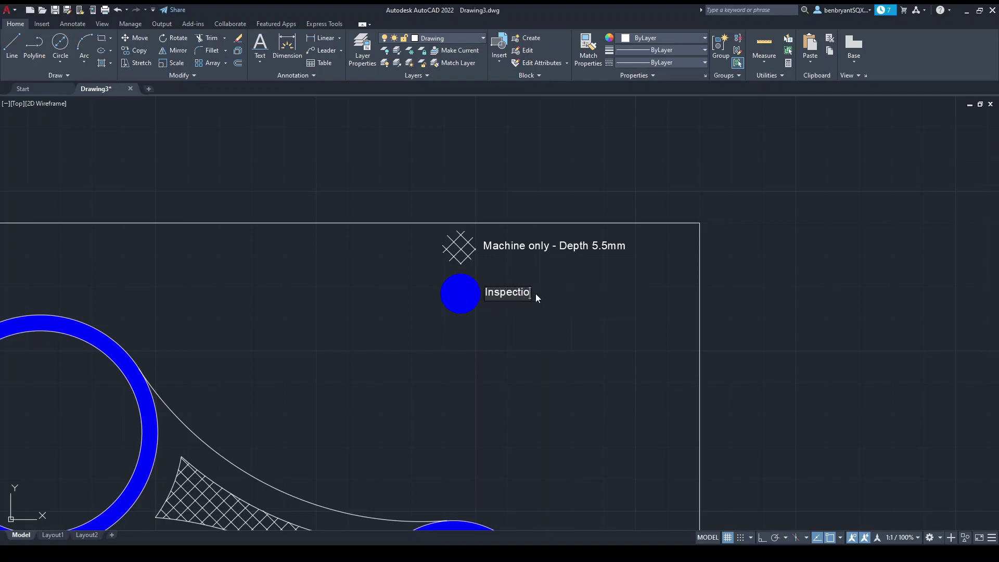
text(n required, +/-)
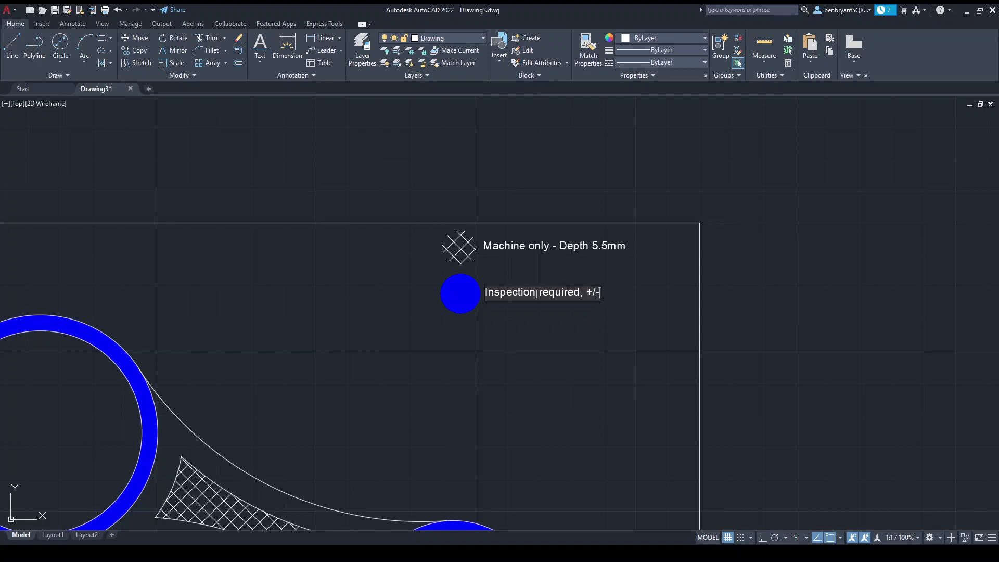
text( 0.01mm)
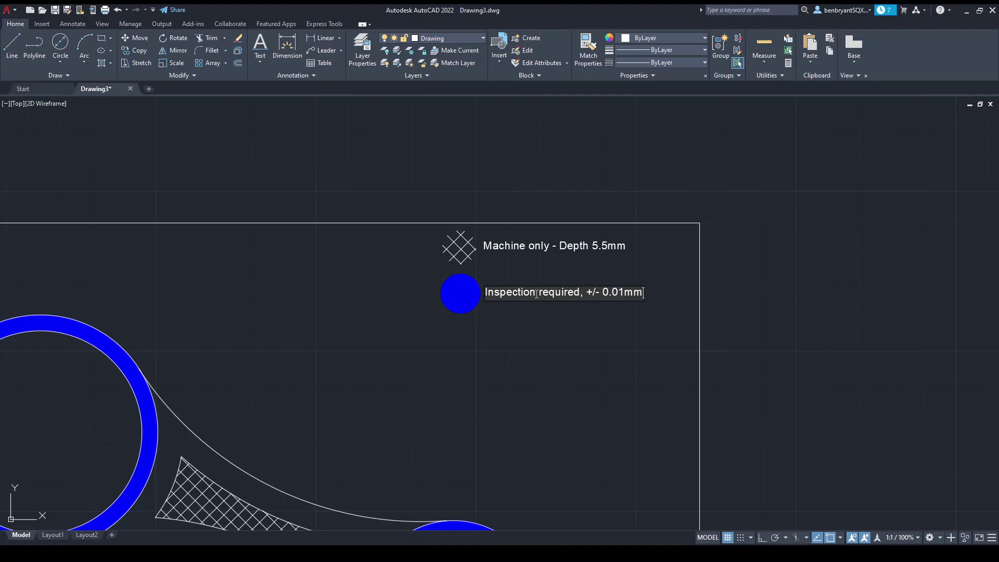
key(Return)
key(Return)
scroll(377, 356, down, 2)
mouse_move(370, 357)
middle_down()
mouse_move(457, 245)
mouse_move(509, 199)
mouse_move(533, 199)
middle_up()
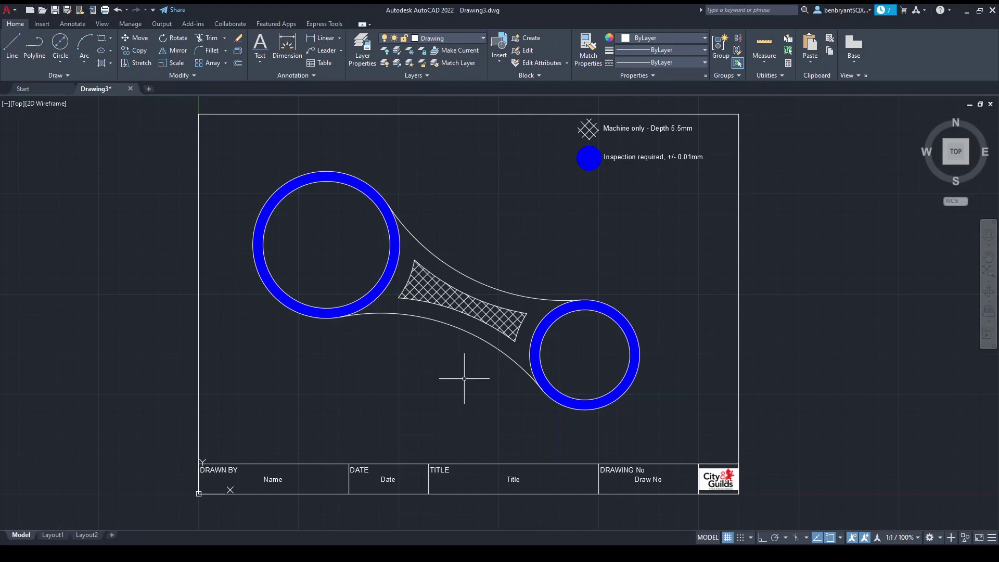
Plot the connecting-rod drawing and dismiss the Plot and Publish Job Complete notice.
click(105, 10)
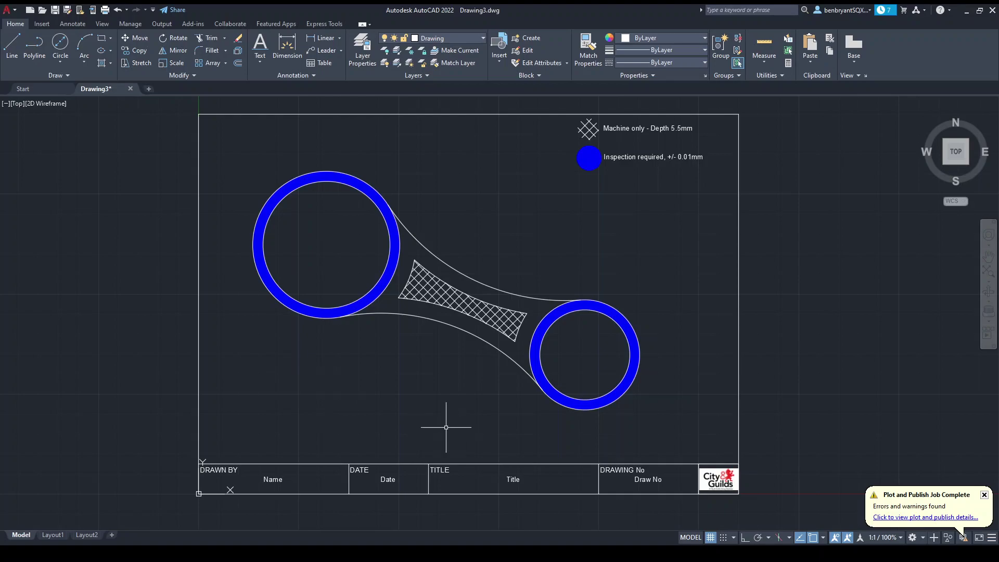
click(984, 495)
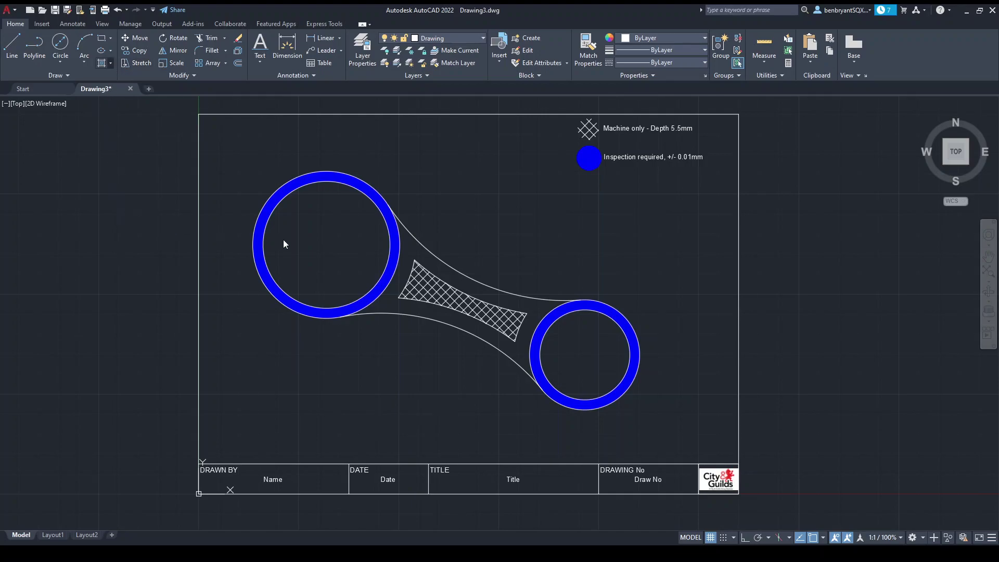
Start a new Hatch with a Solid fill in Blue.
click(103, 65)
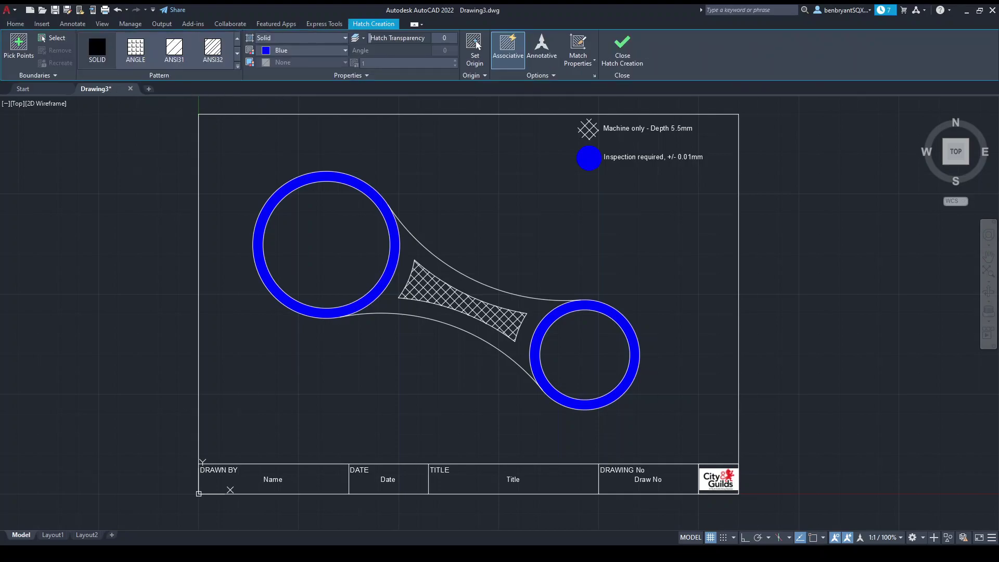